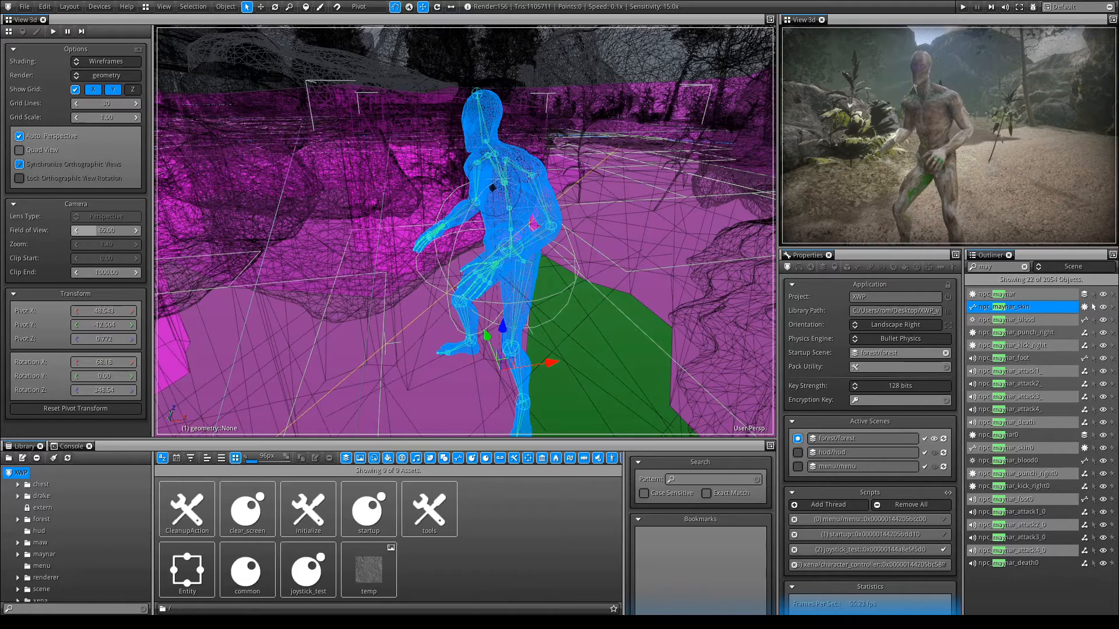
# Select npc_maynar_skin, enlarge the library area and add a Timeline editor there to show the skin's actions.
pyautogui.click(1093, 293)
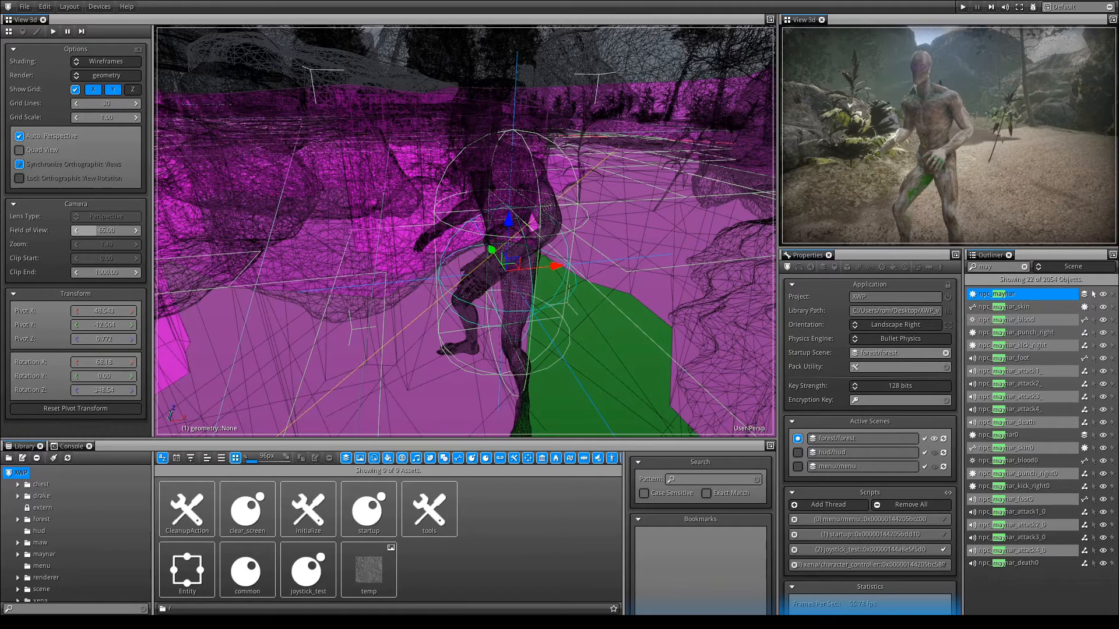
pyautogui.click(1093, 306)
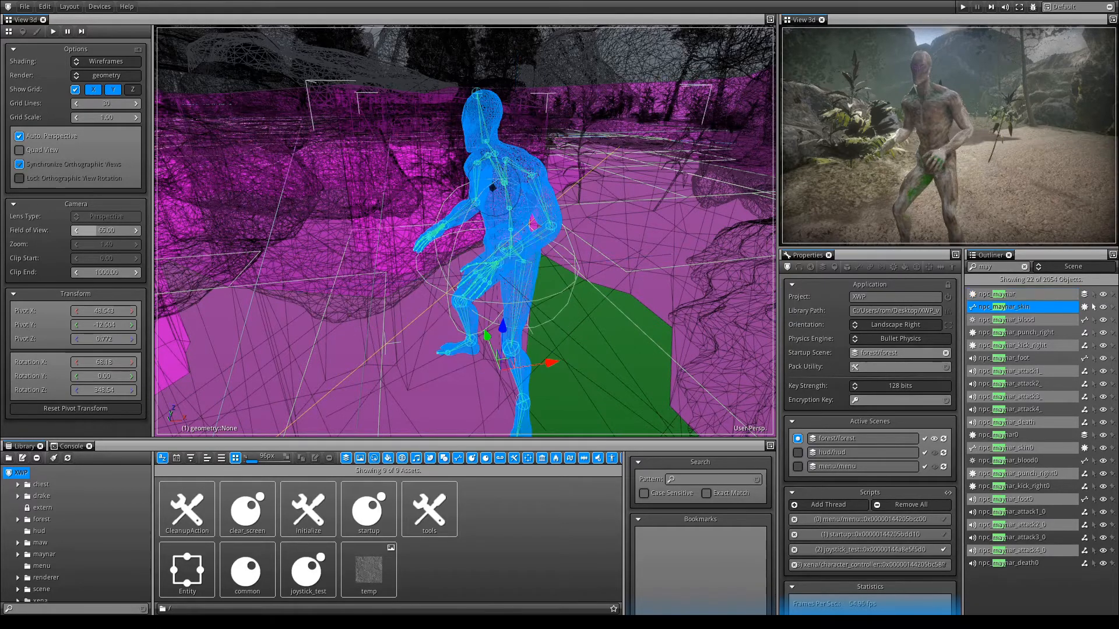
pyautogui.moveTo(466, 439); pyautogui.dragTo(466, 378)
pyautogui.click(769, 385)
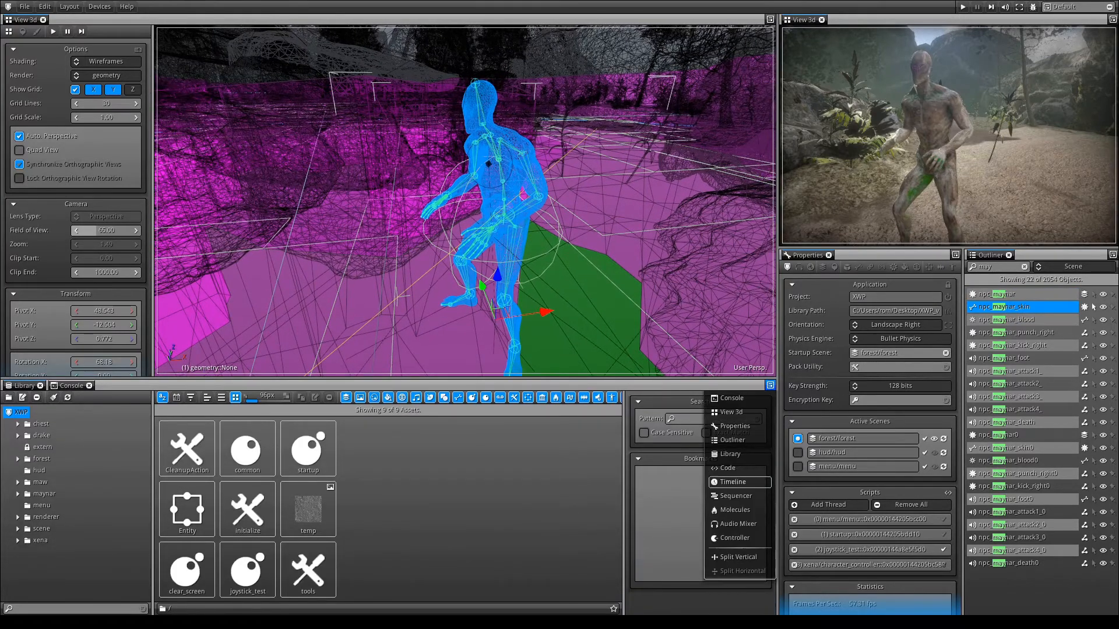
pyautogui.click(743, 482)
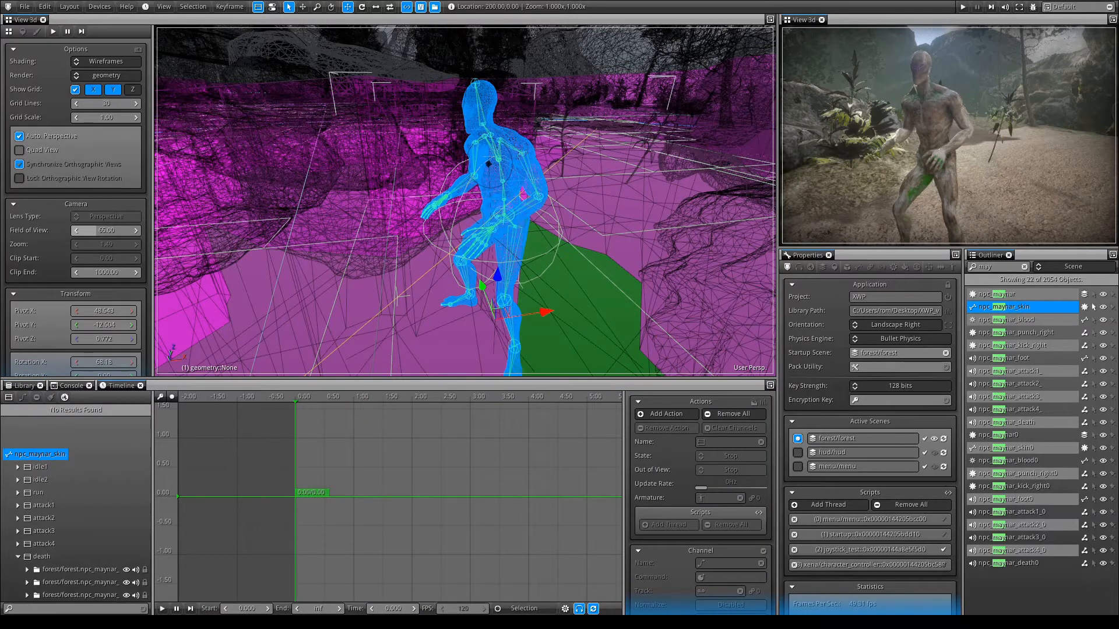
# Examine the remaining objects attached to npc_maynar one by one, from npc_maynar_blood through the punch, kick, foot and attack objects to npc_maynar_death.
pyautogui.click(1026, 320)
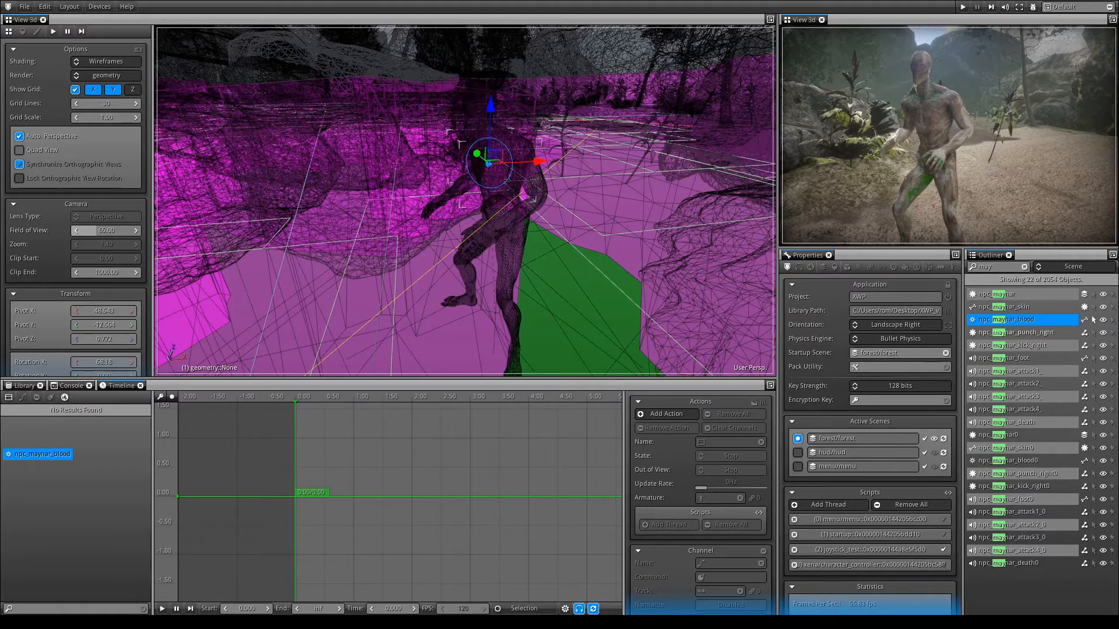
pyautogui.click(1093, 332)
pyautogui.click(1093, 346)
pyautogui.click(1093, 333)
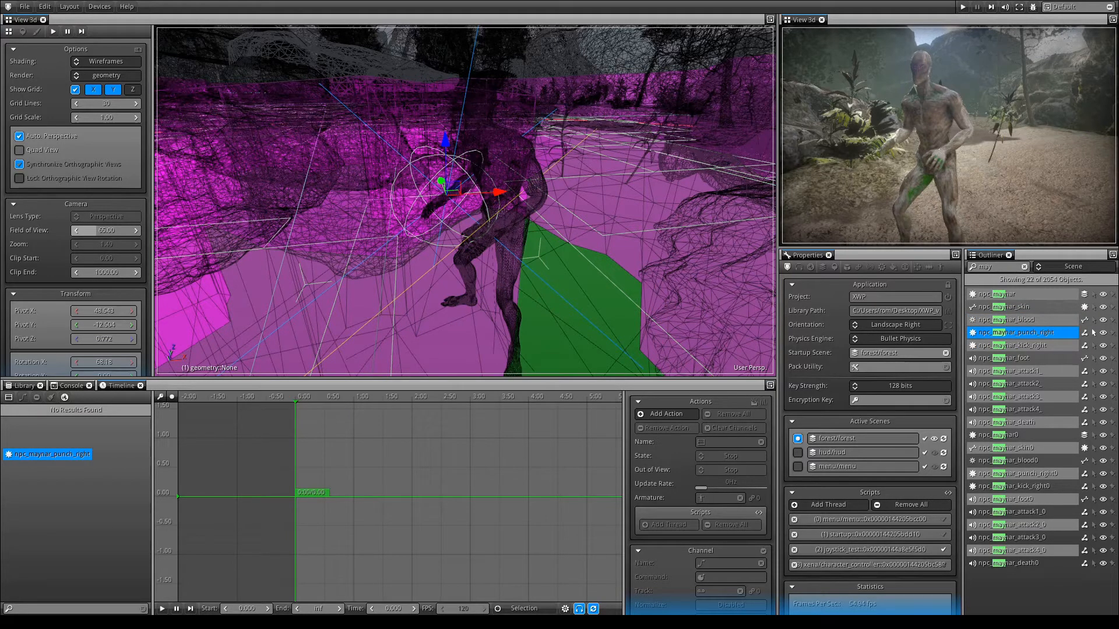
pyautogui.click(1093, 346)
pyautogui.click(1093, 358)
pyautogui.click(1093, 371)
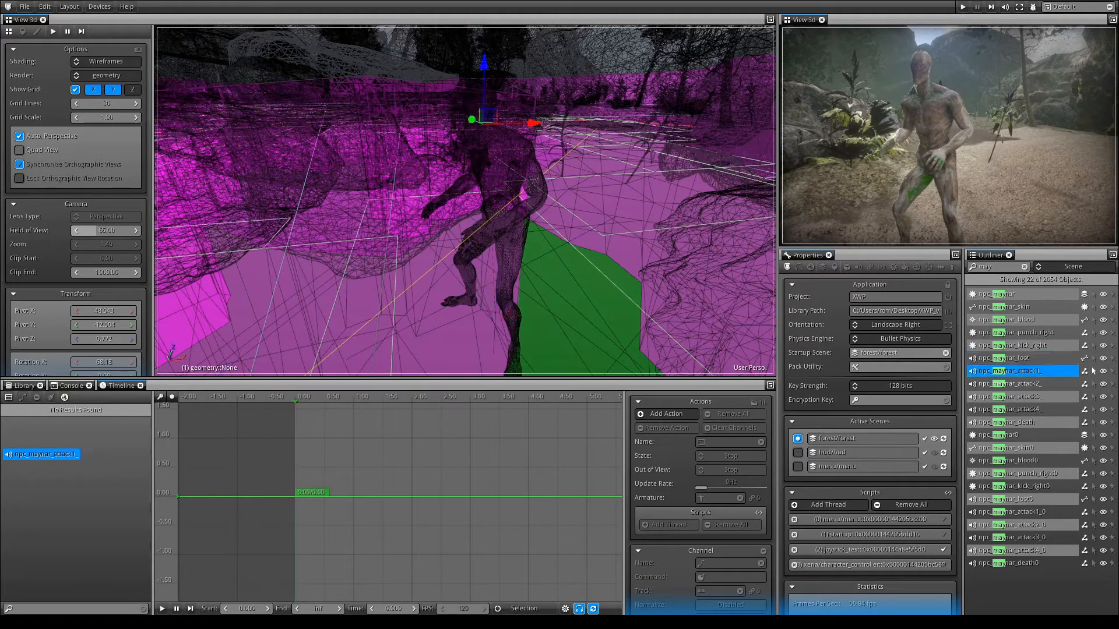
pyautogui.click(1093, 384)
pyautogui.click(1093, 397)
pyautogui.click(1093, 410)
pyautogui.click(1093, 422)
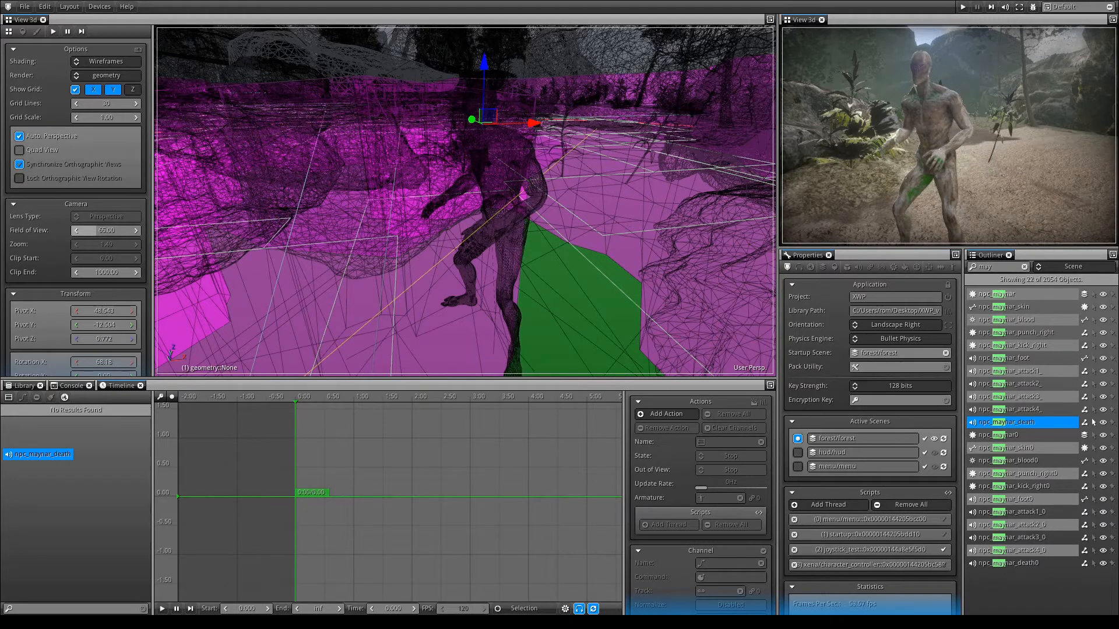
# Create a new entity asset in the library from the npc_maynar scene object, keeping the default asset name.
pyautogui.click(1093, 294)
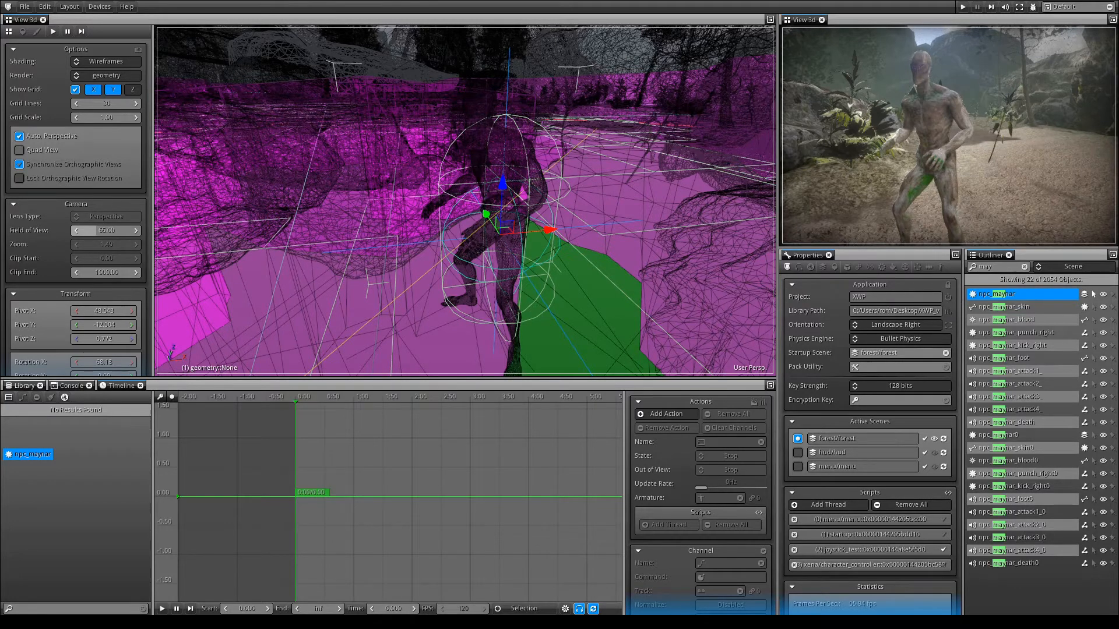
pyautogui.click(24, 386)
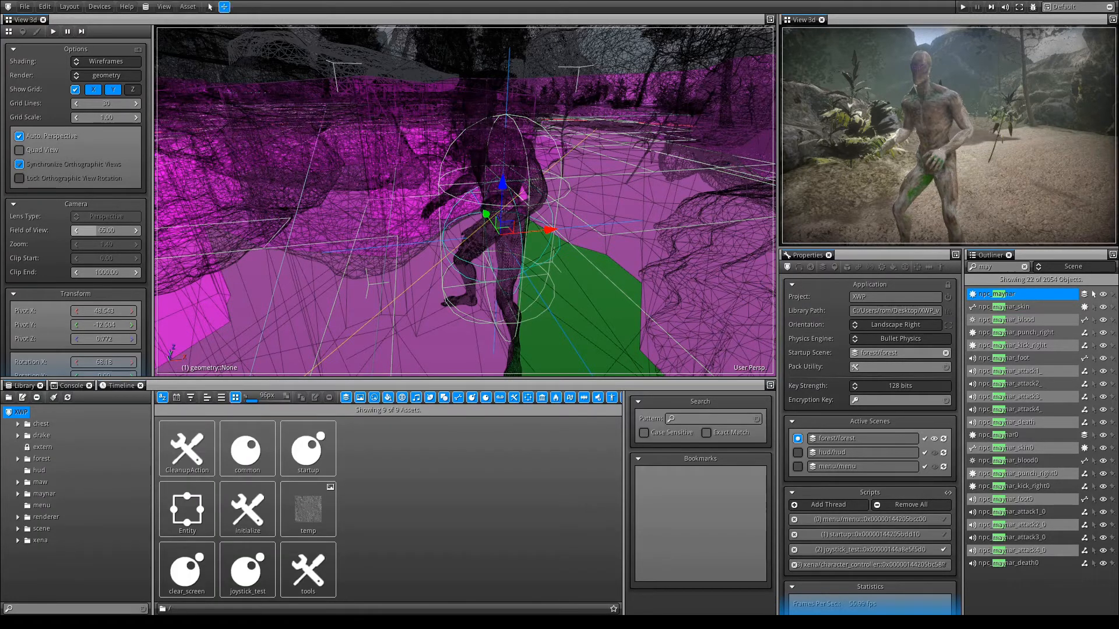
pyautogui.click(187, 7)
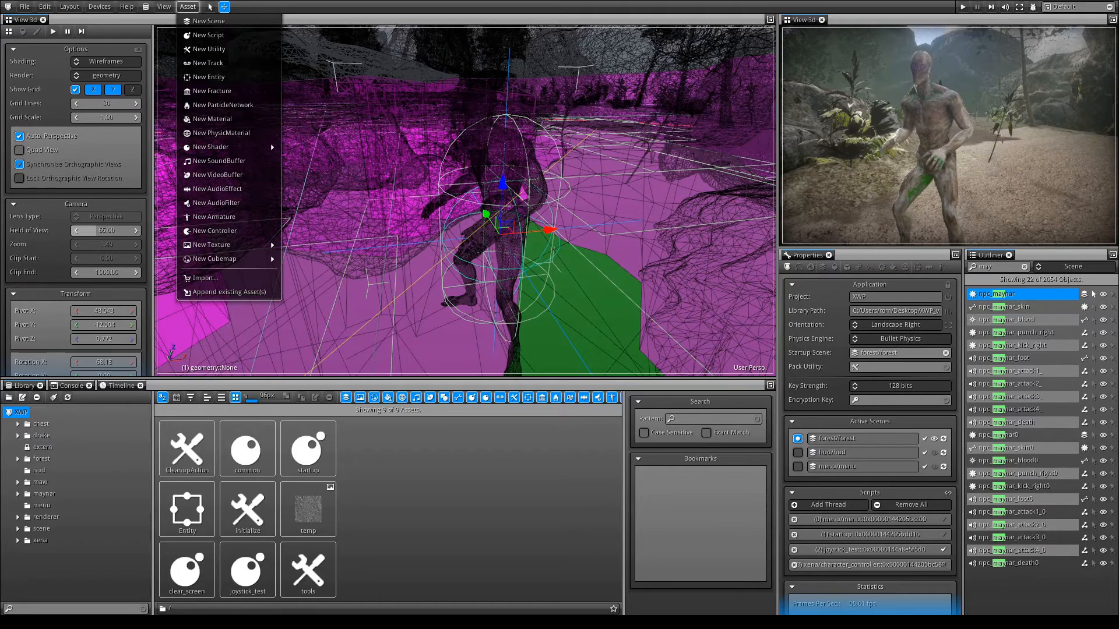
pyautogui.click(209, 77)
pyautogui.click(583, 317)
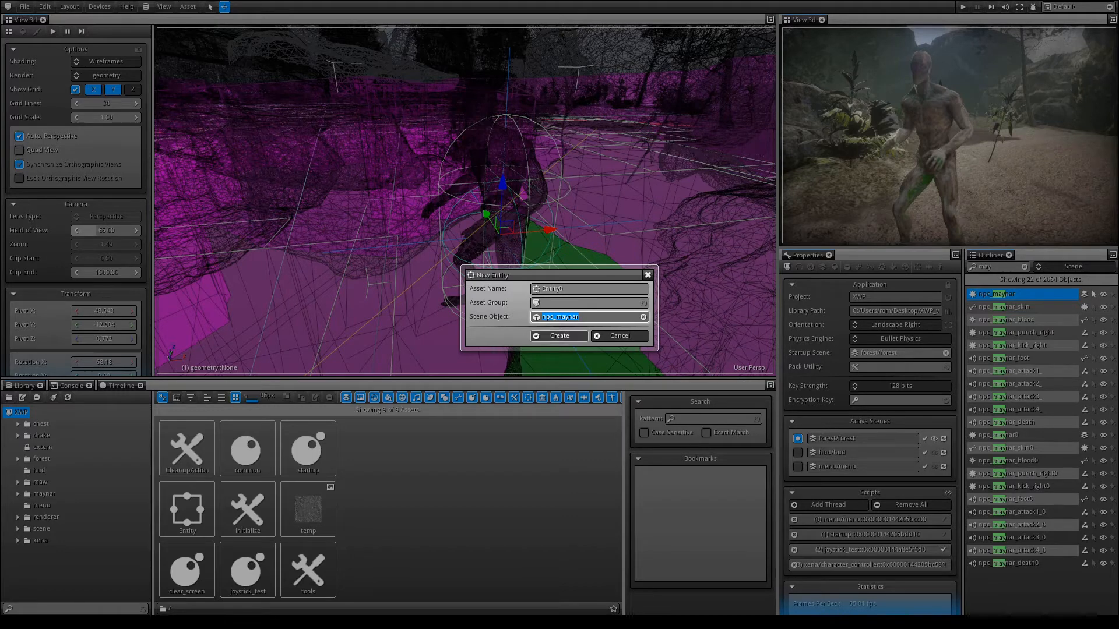
pyautogui.press('Tab')
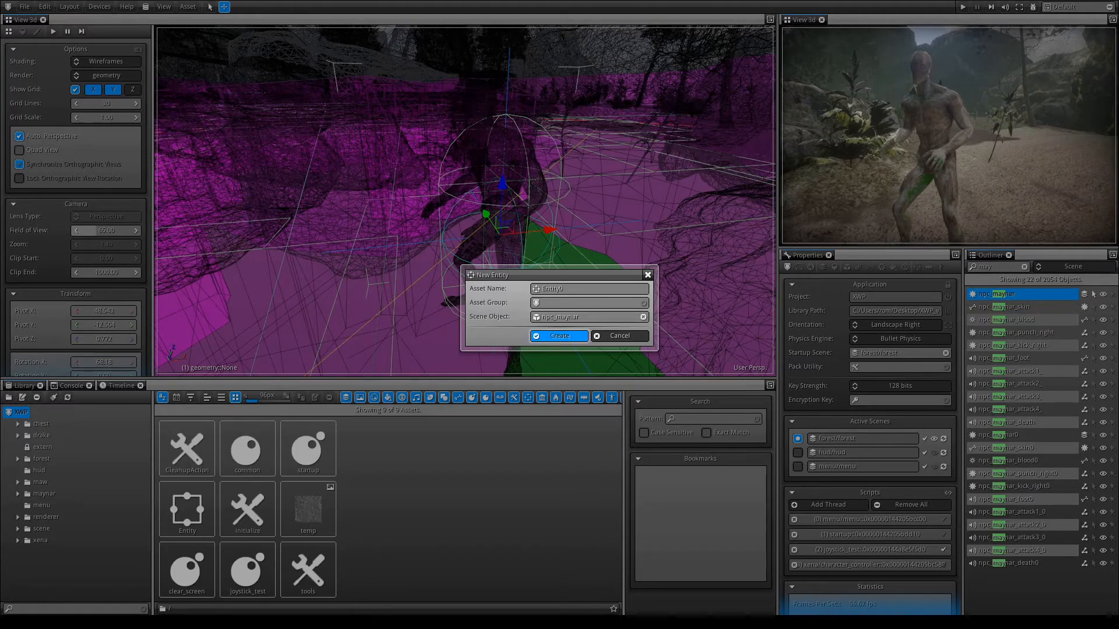
pyautogui.press('Return')
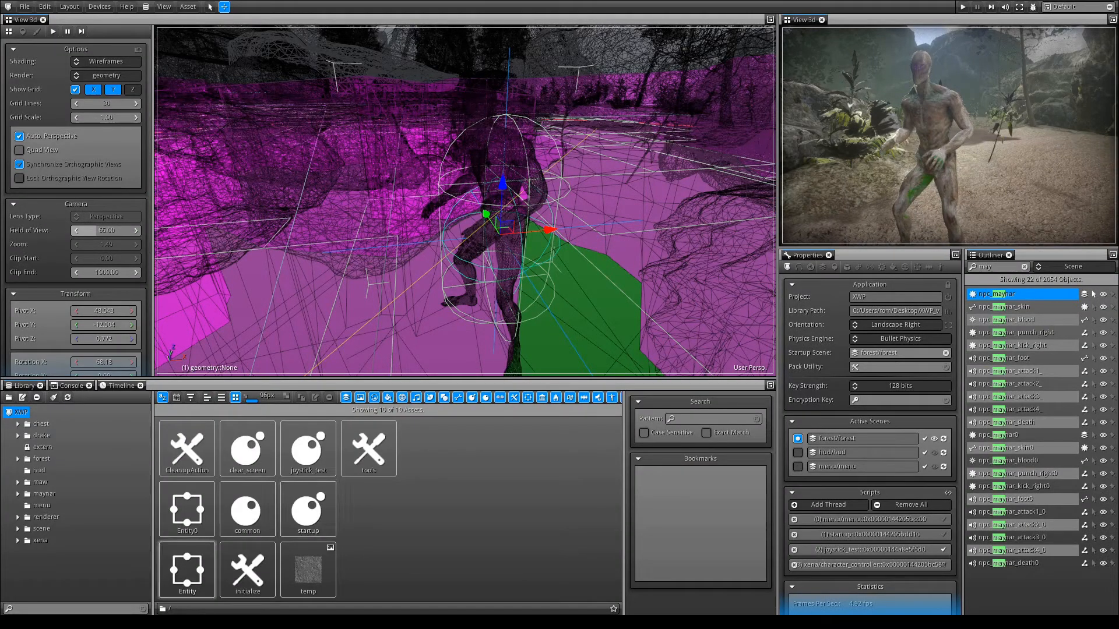
# Rename the new entity asset as npc_maynar.
pyautogui.click(187, 508)
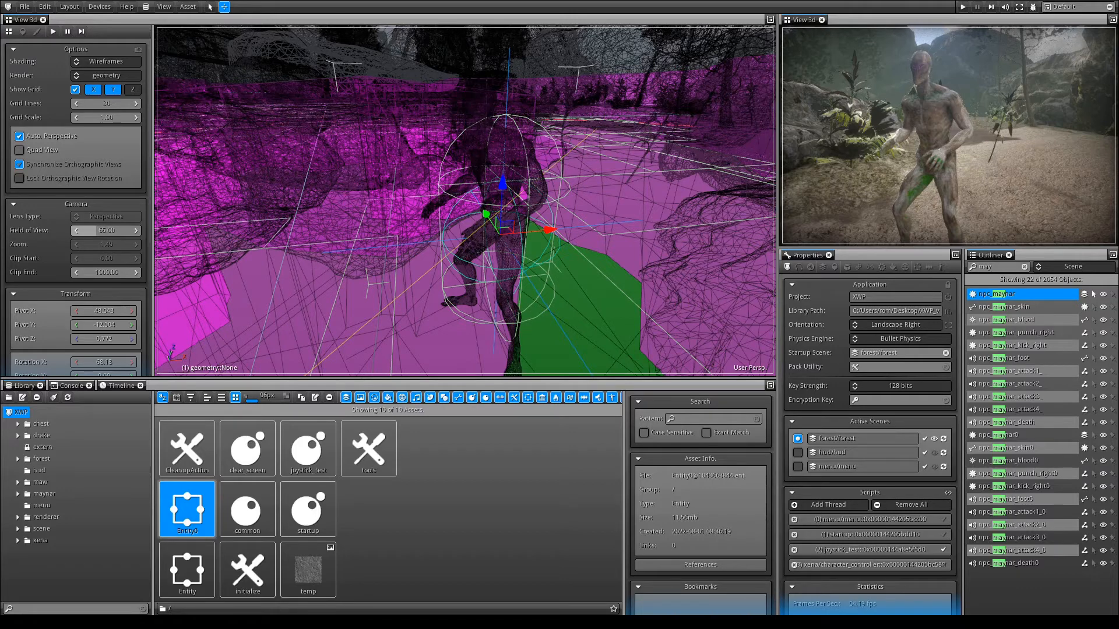
pyautogui.doubleClick(187, 531)
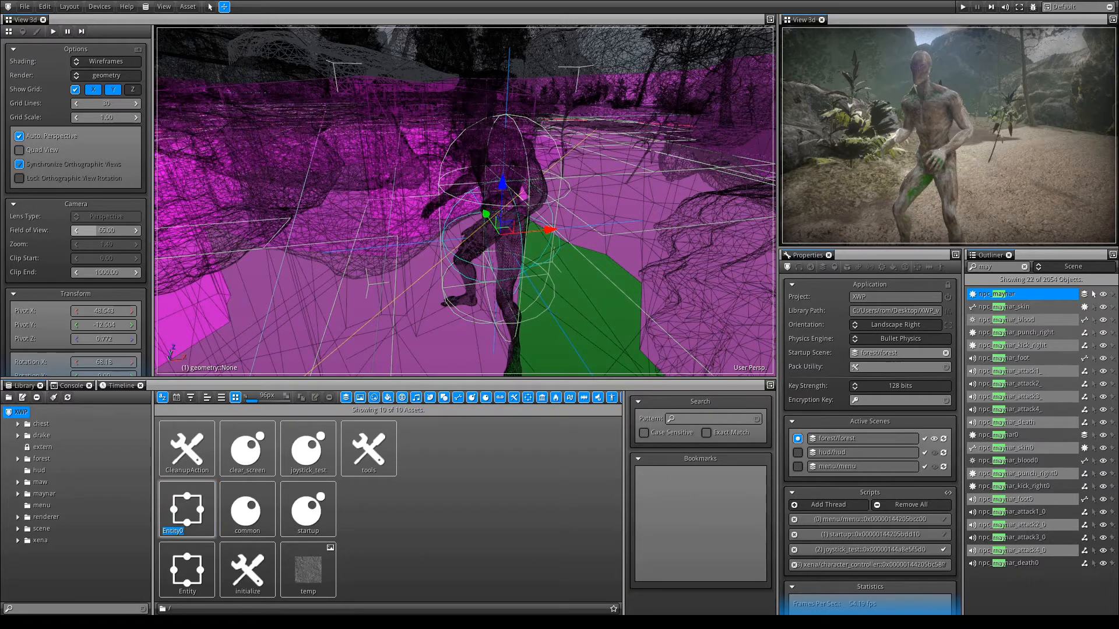
pyautogui.write('npc_maynar')
pyautogui.press('Return')
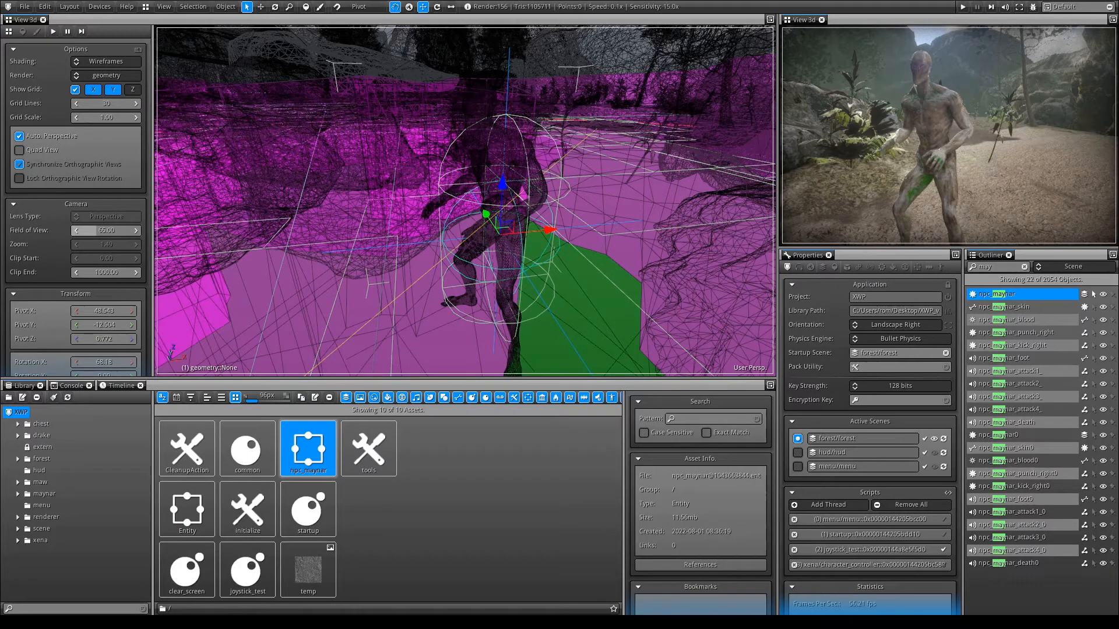
# Place an instance of the npc_maynar entity in the forest scene beside the original character and reposition the npc_maynar1 object.
pyautogui.click(304, 244)
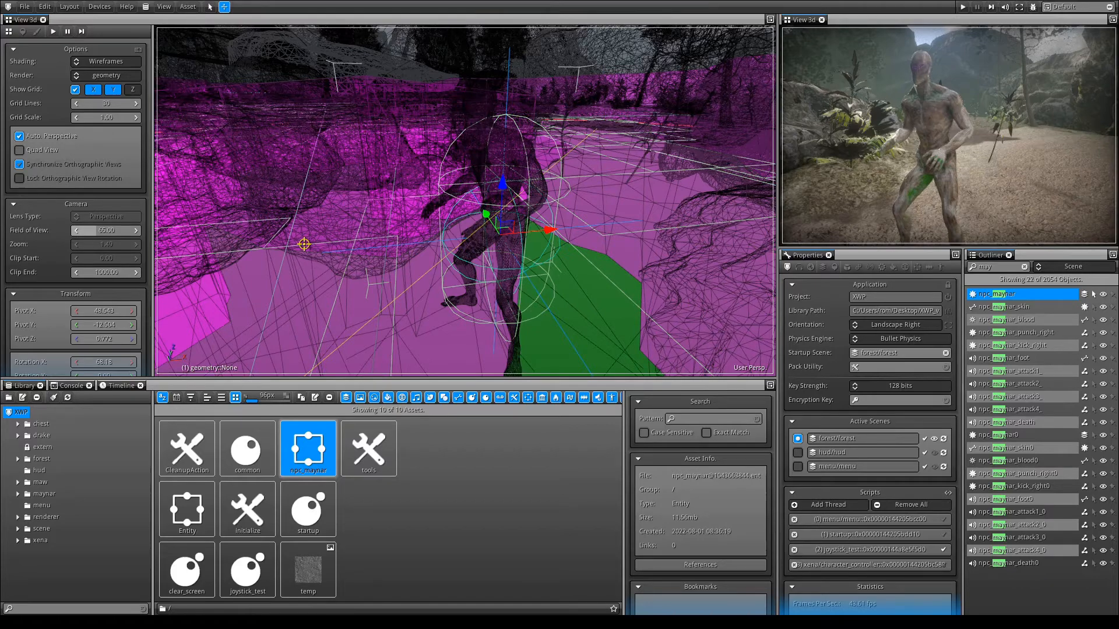
pyautogui.moveTo(308, 449); pyautogui.dragTo(350, 230)
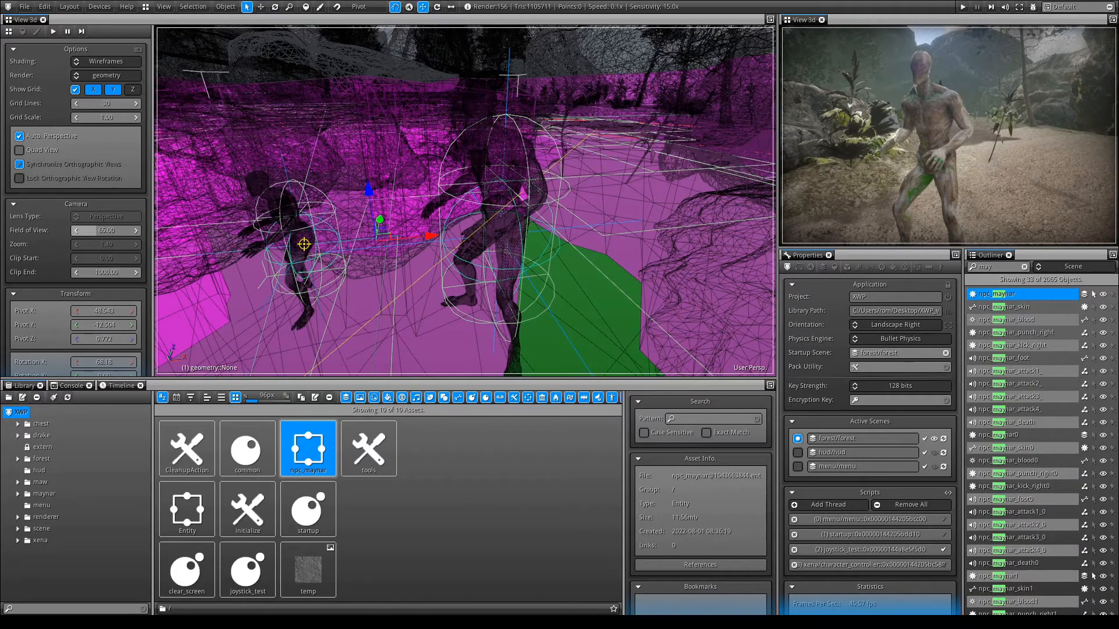
pyautogui.click(1093, 576)
pyautogui.moveTo(292, 194); pyautogui.dragTo(282, 153)
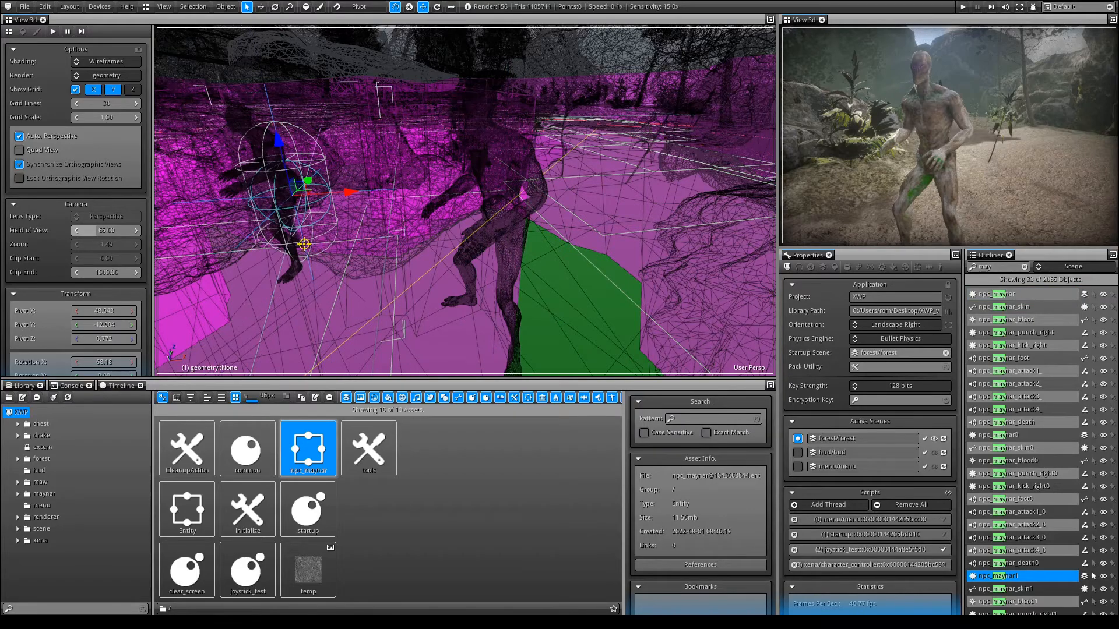
pyautogui.moveTo(282, 153); pyautogui.dragTo(486, 136, button='middle')
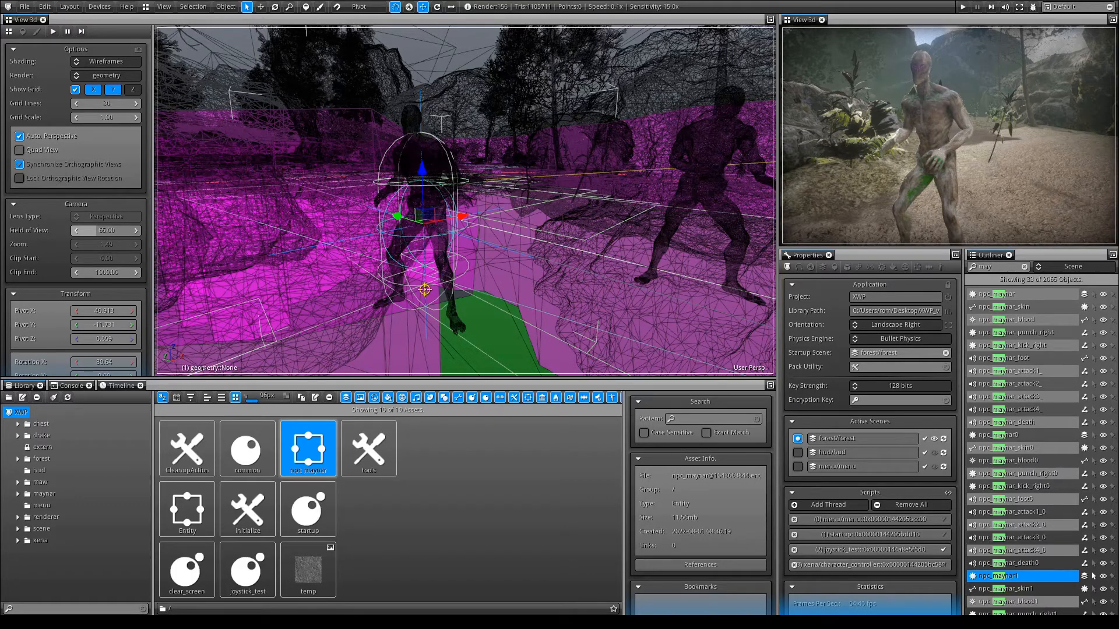
pyautogui.moveTo(424, 290); pyautogui.dragTo(445, 284, button='middle')
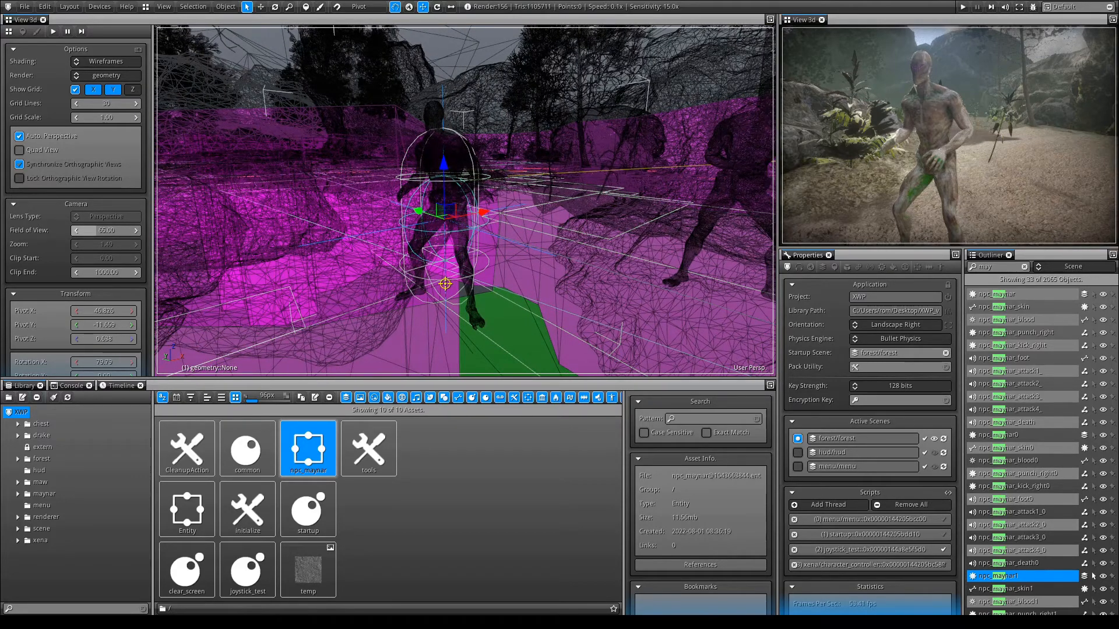
# Load the npc_maynar asset in the entity properties and capture the rendered scene view as its thumbnail.
pyautogui.click(917, 268)
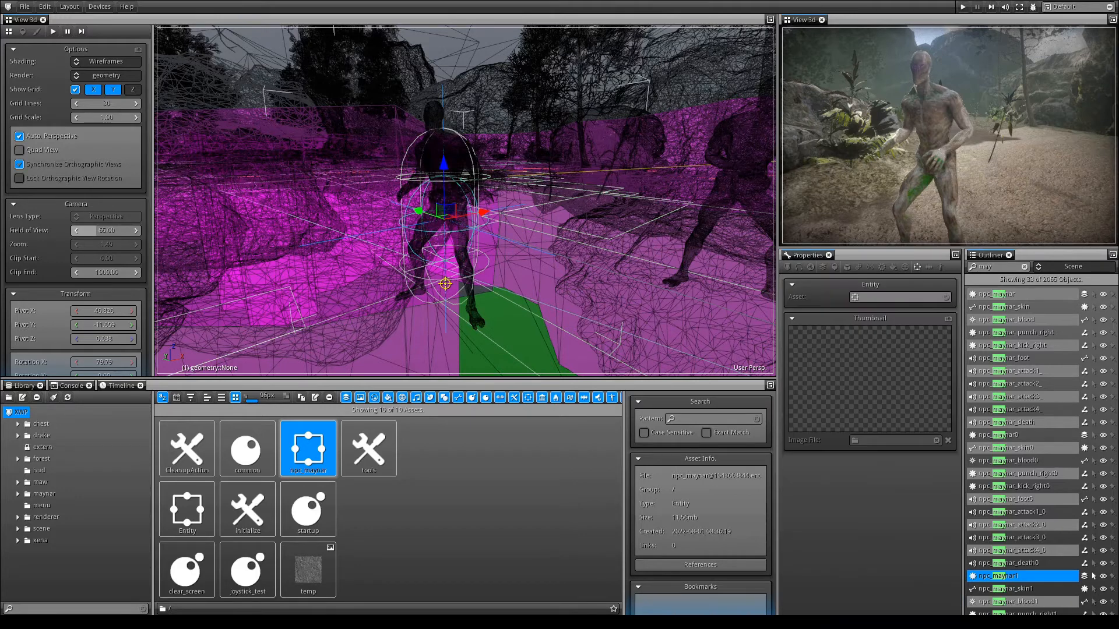
pyautogui.click(899, 297)
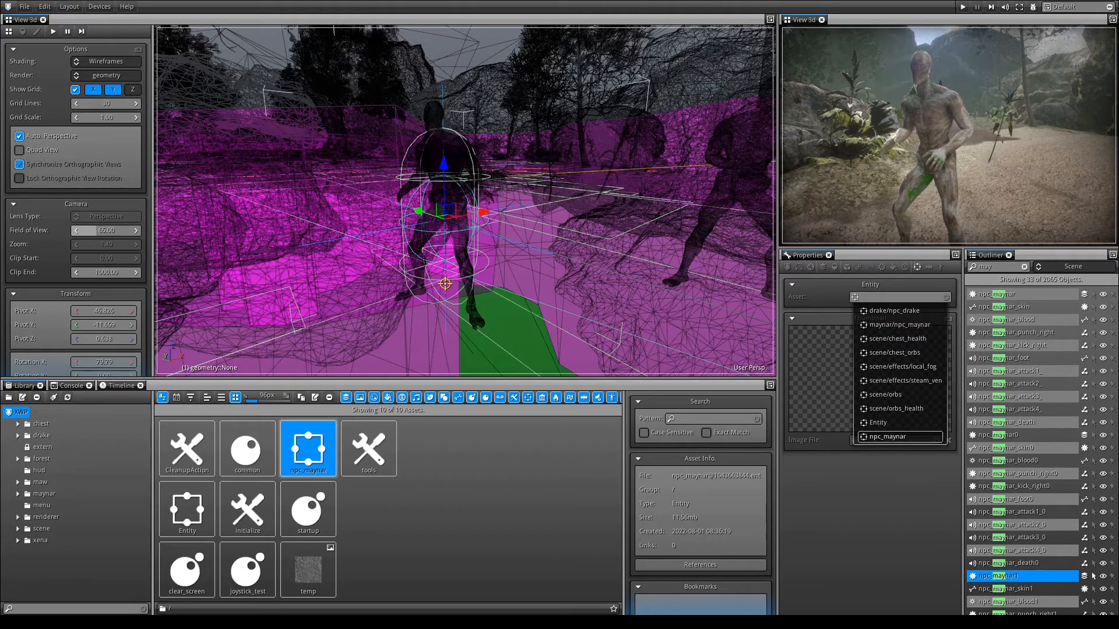
pyautogui.scroll(-2, 900, 436)
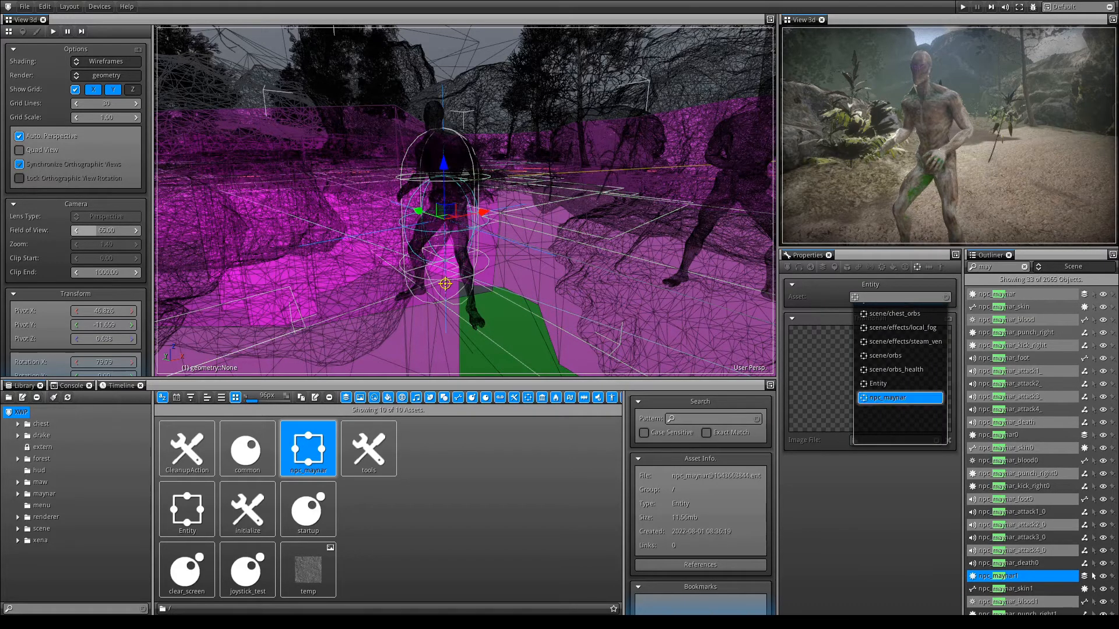
pyautogui.press('Return')
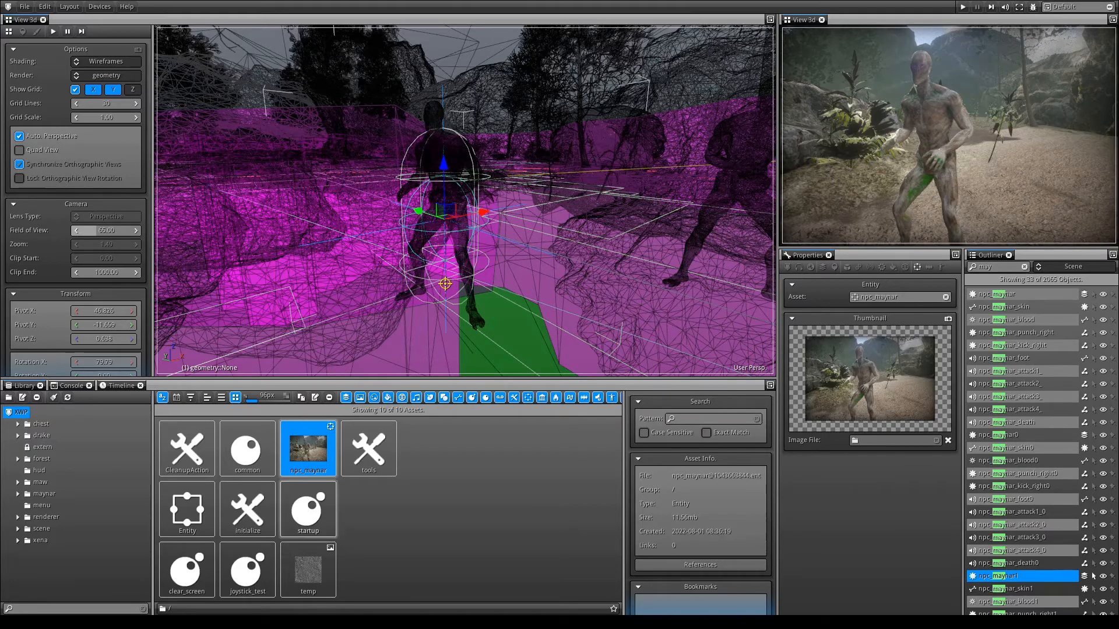
# Enlarge the library thumbnails to 248px and place another npc_maynar entity instance on the ground near the existing characters.
pyautogui.moveTo(252, 401); pyautogui.dragTo(259, 401)
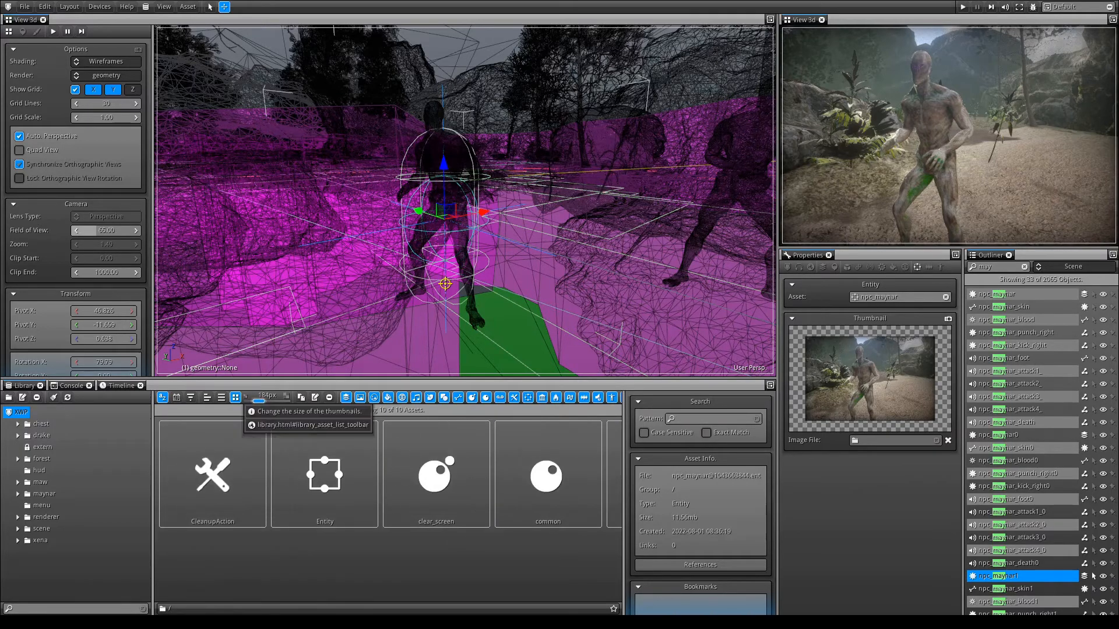
pyautogui.moveTo(437, 478); pyautogui.dragTo(193, 478, button='middle')
pyautogui.moveTo(259, 401); pyautogui.dragTo(264, 401)
pyautogui.scroll(-5, 385, 493)
pyautogui.scroll(-5, 370, 493)
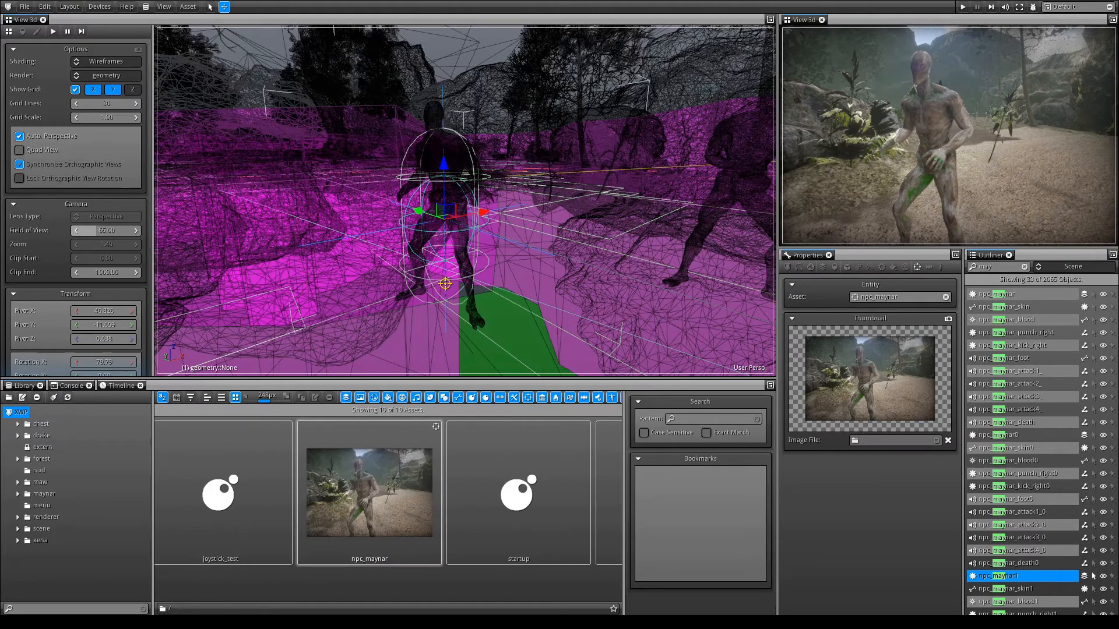
pyautogui.click(268, 287)
pyautogui.moveTo(354, 478); pyautogui.dragTo(301, 260)
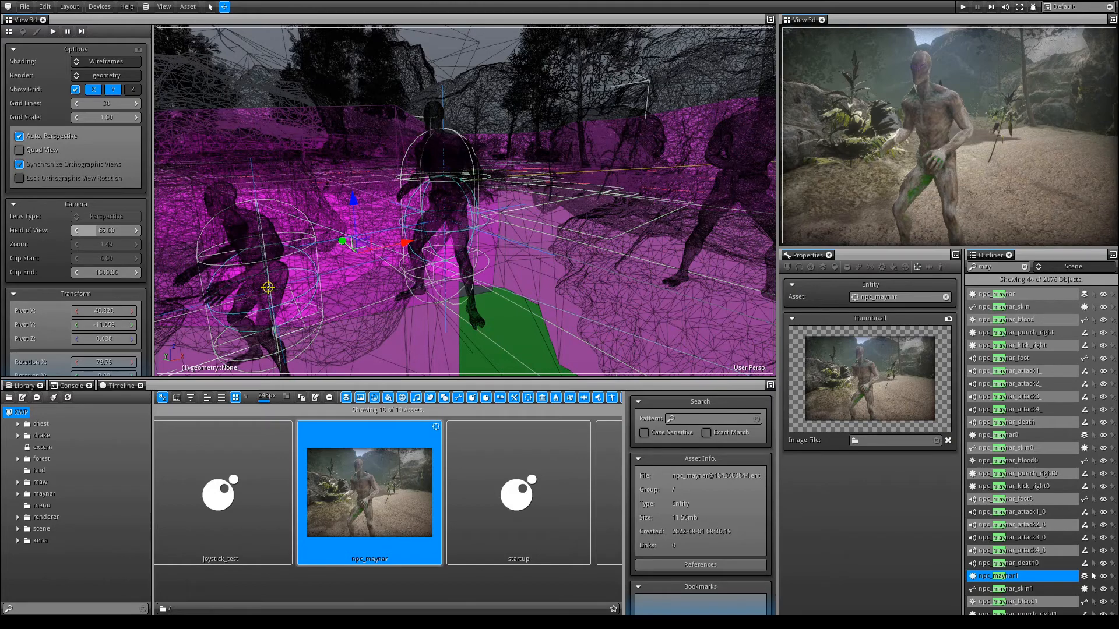